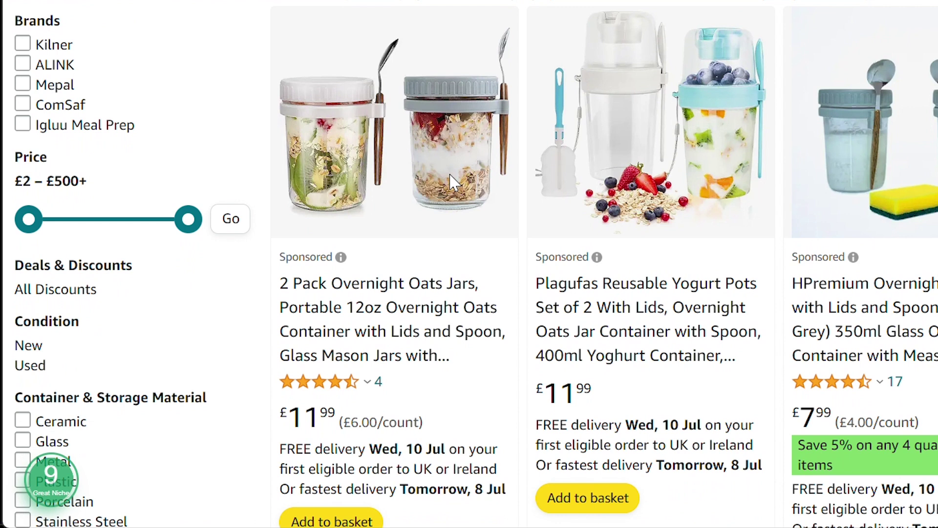
# Step: Switch from the Amazon search results to AMZScout's AI Listing Builder and create a new listing
pyautogui.scroll(-1, 453, 183)
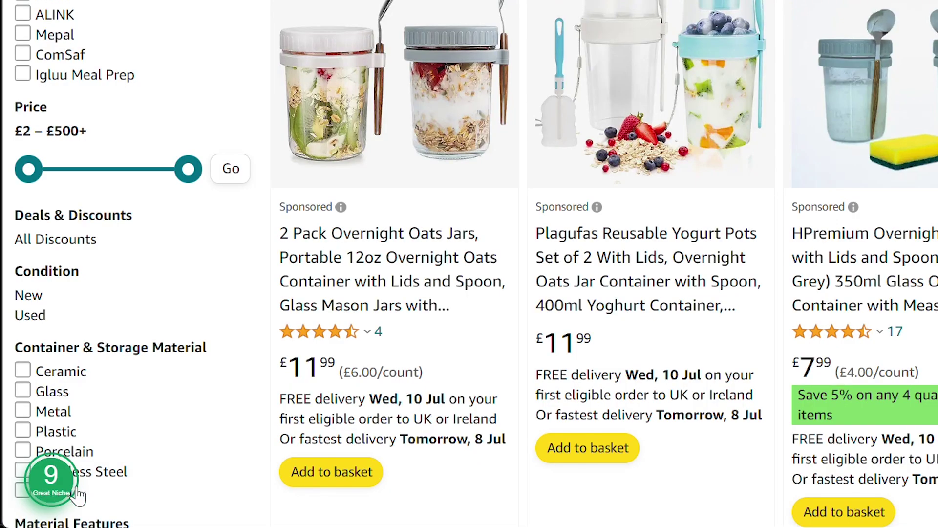
pyautogui.scroll(-5, 520, 363)
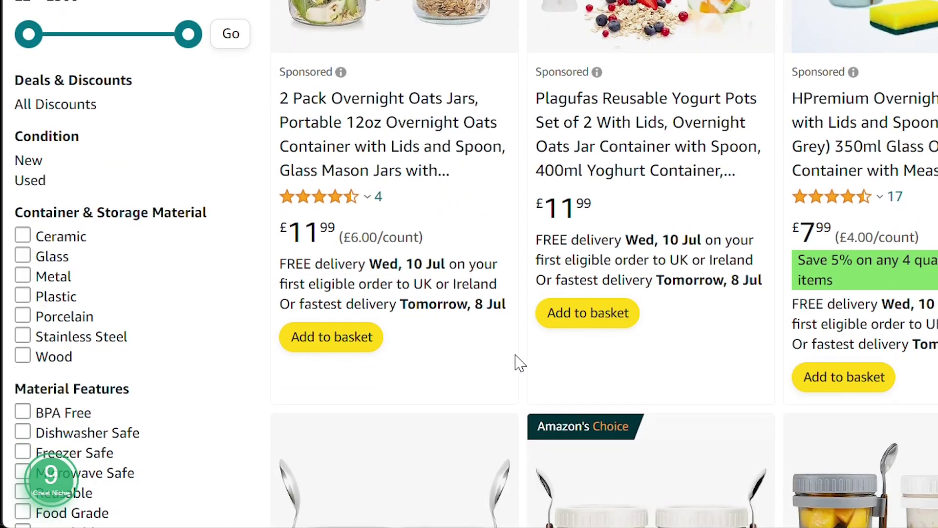
pyautogui.scroll(-3, 520, 362)
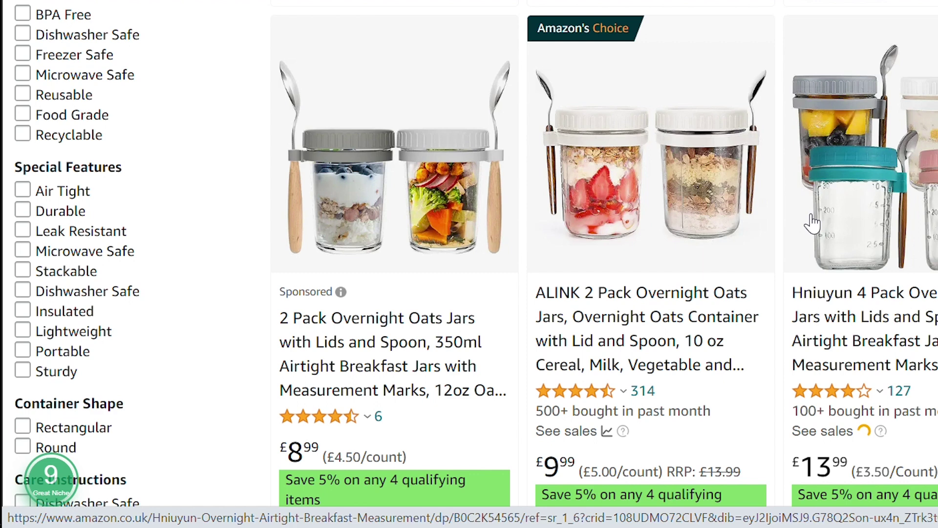
pyautogui.scroll(-1, 812, 222)
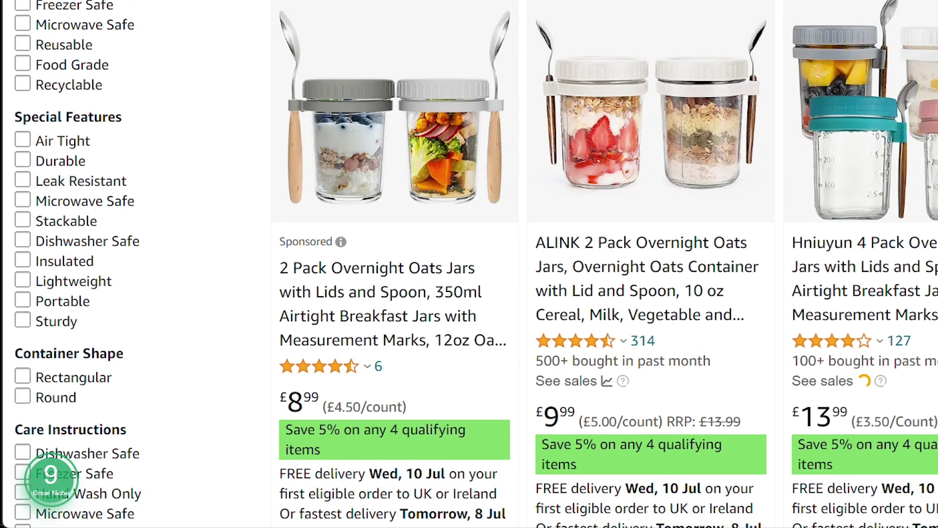
pyautogui.click(234, 1)
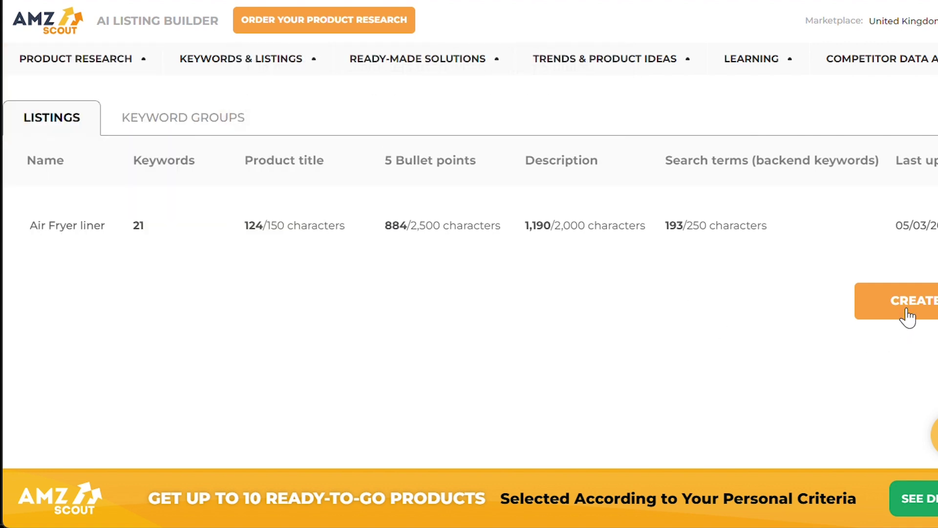
pyautogui.click(907, 313)
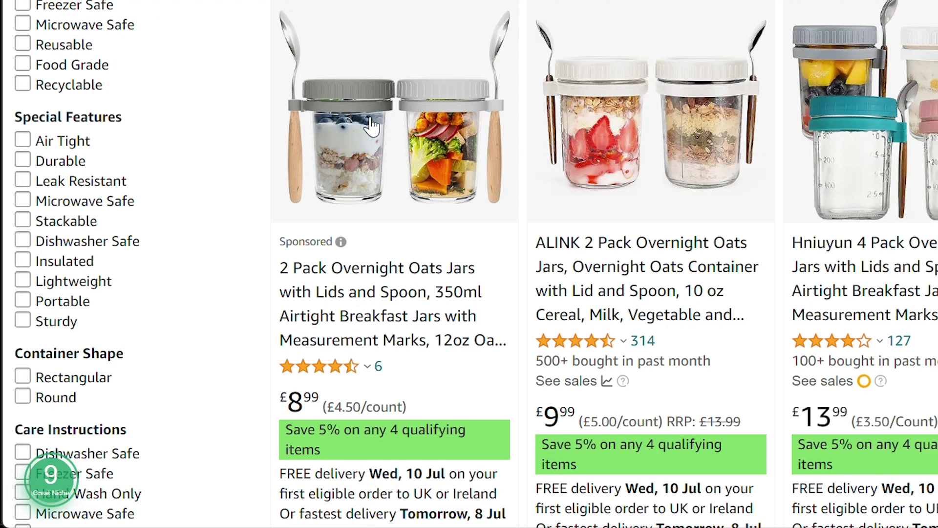
# Step: Open the ALINK 2 Pack Overnight Oats Jars product page on Amazon and copy its full title
pyautogui.click(638, 321)
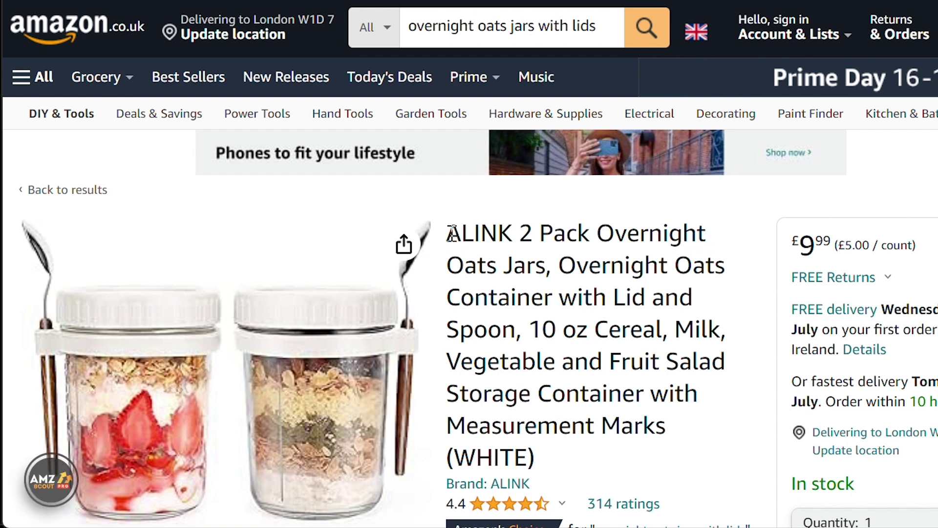
pyautogui.scroll(-1, 488, 293)
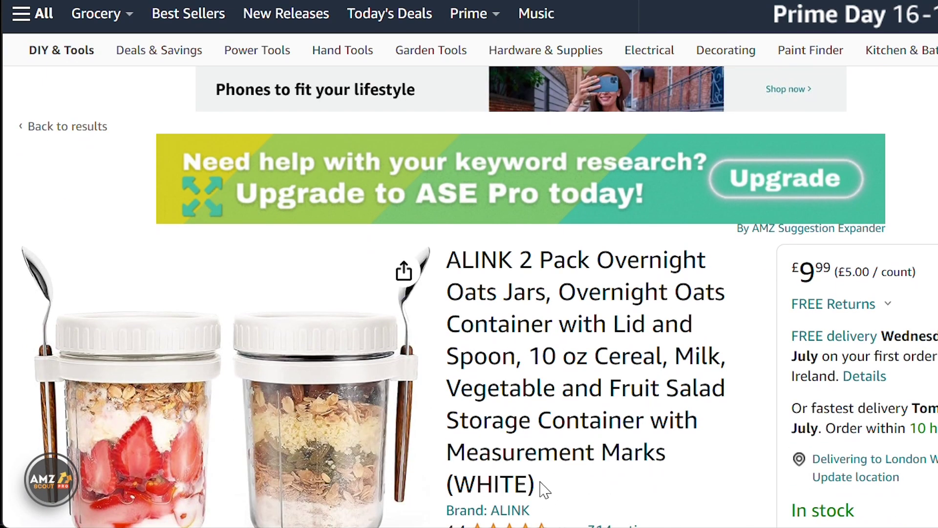
pyautogui.moveTo(544, 488); pyautogui.dragTo(445, 260)
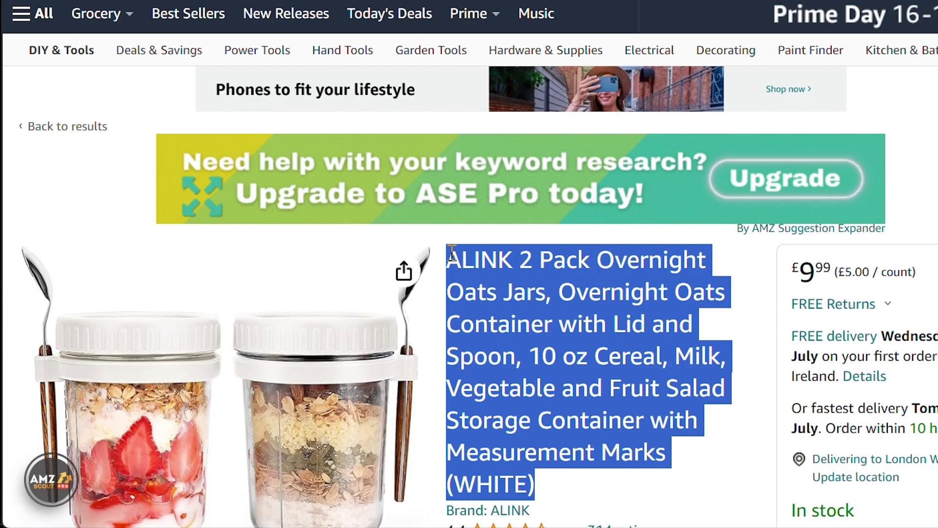
# Step: Paste the copied ALINK title into the product title of the new AMZScout listing
pyautogui.click(229, 1)
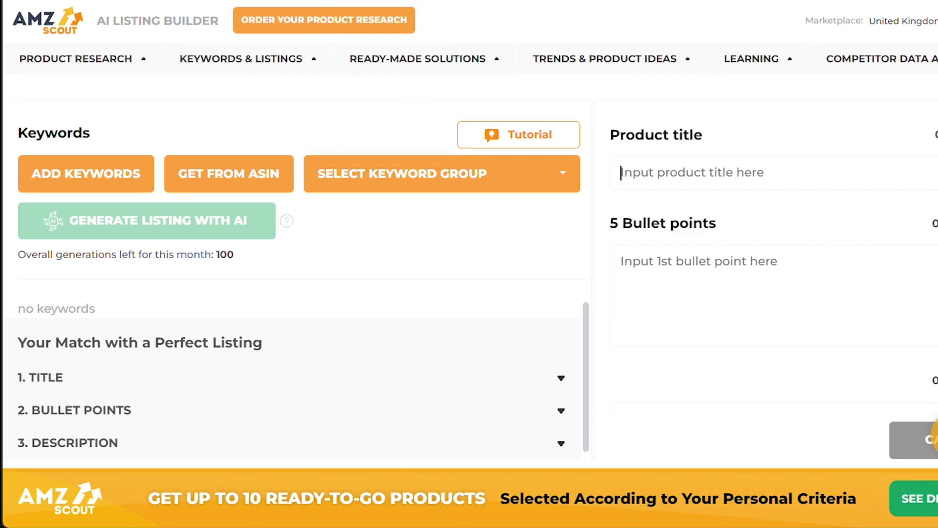
pyautogui.click(690, 177)
pyautogui.hotkey('ctrl', 'v')
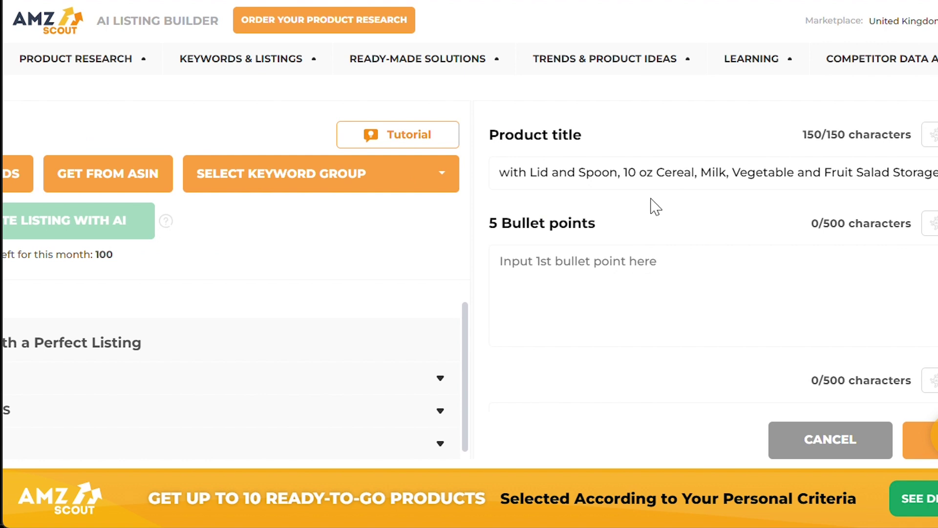
pyautogui.hscroll(1, 654, 207)
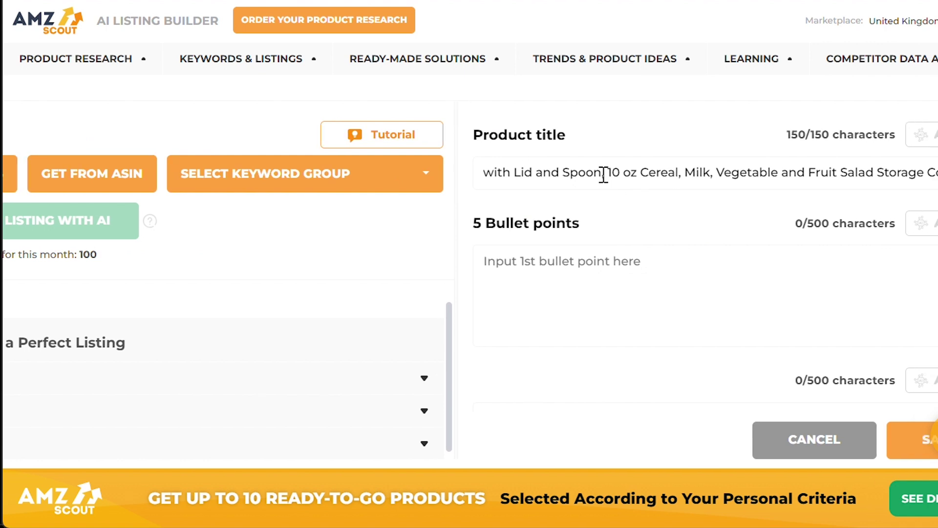
pyautogui.hscroll(-5, 351, 341)
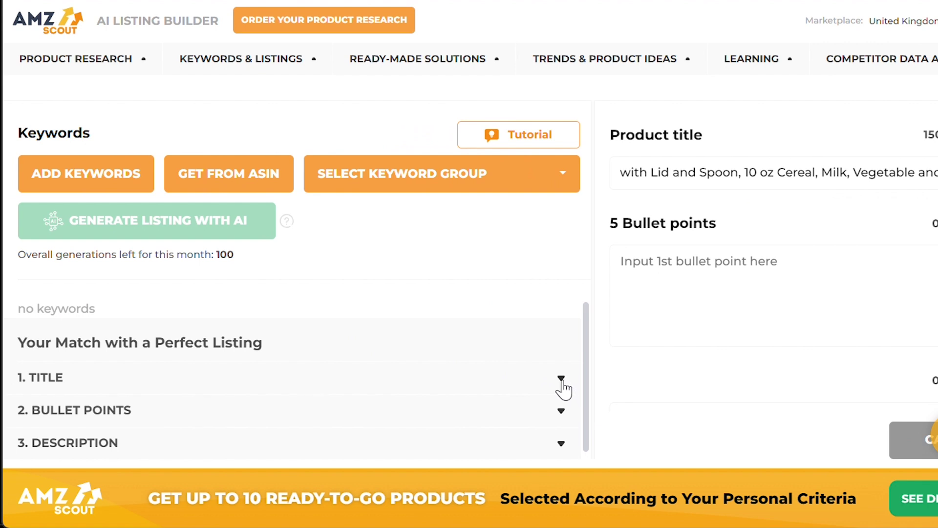
# Step: Expand the Title checklist and review its Amazon requirements and best practices
pyautogui.click(562, 382)
pyautogui.scroll(-3, 404, 383)
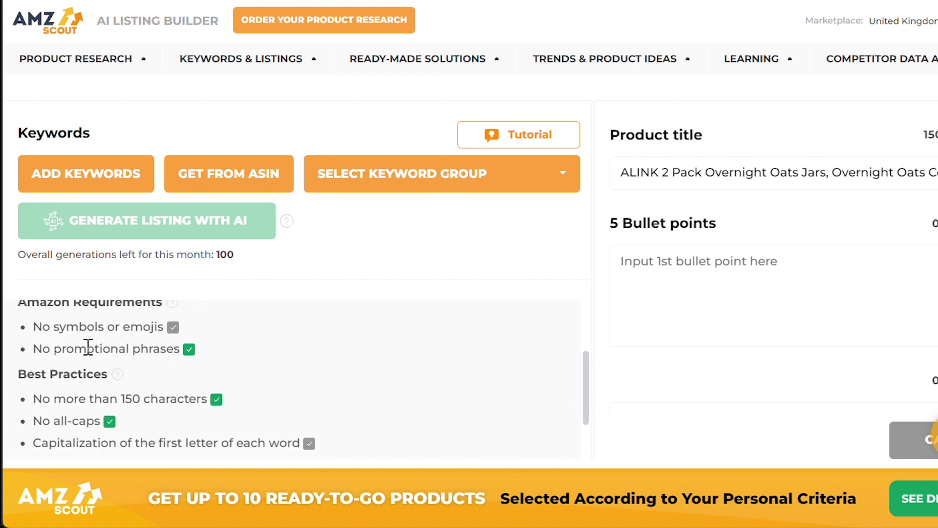
pyautogui.scroll(1, 134, 411)
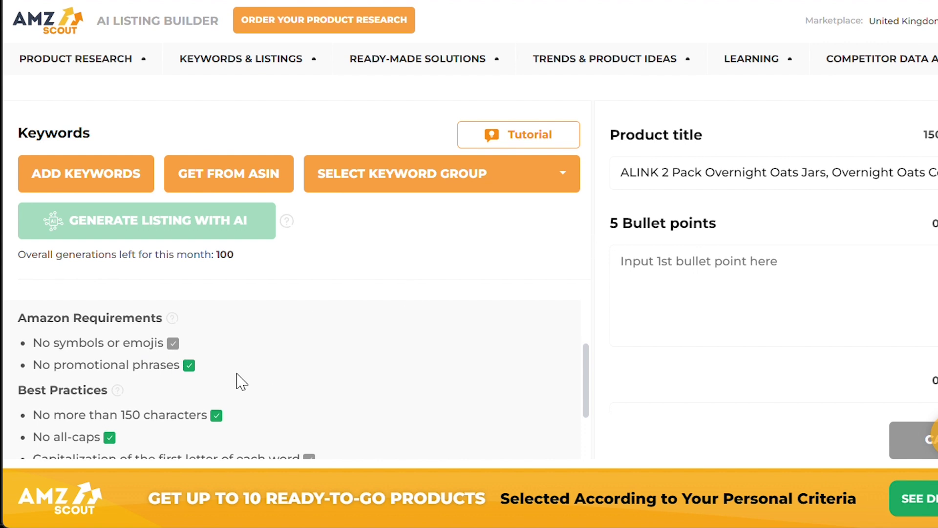
pyautogui.scroll(-3, 241, 381)
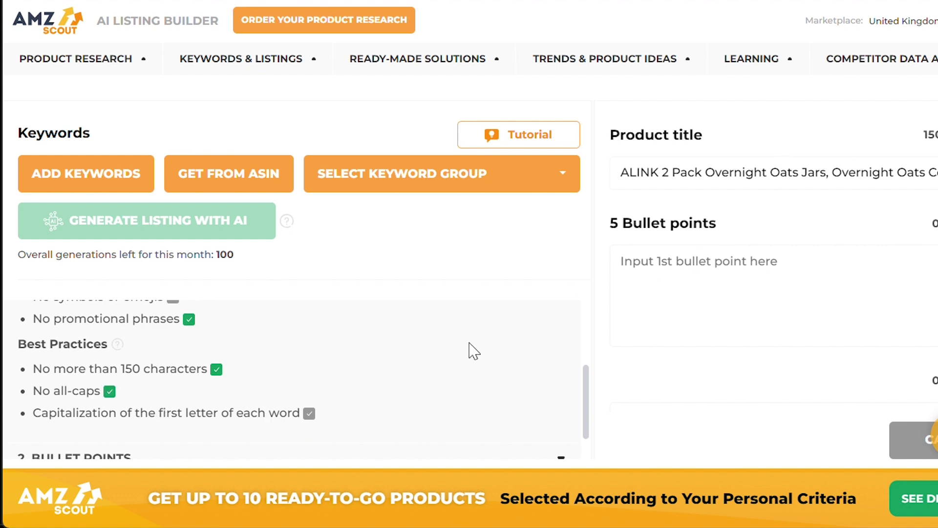
# Step: Replace the word ALINK at the start of the product title with "Brand"
pyautogui.doubleClick(652, 176)
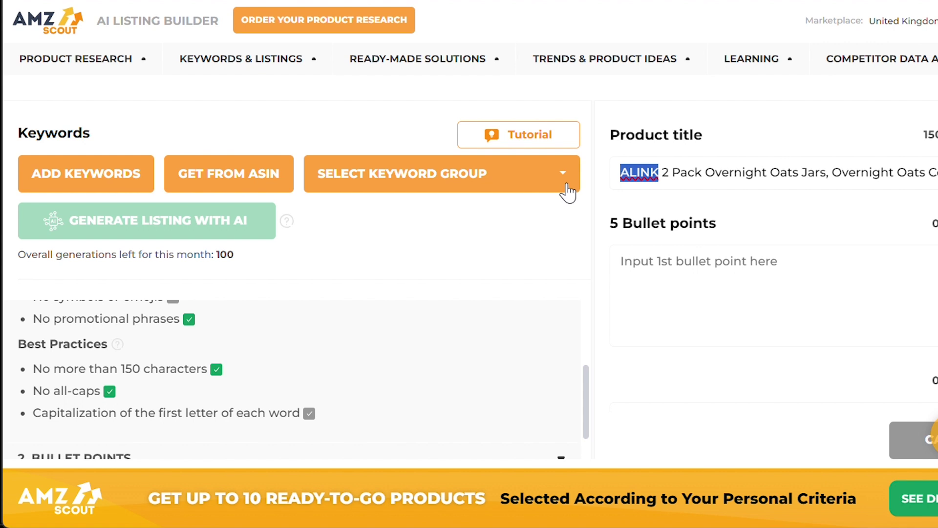
pyautogui.write('Ba')
pyautogui.press('BackSpace')
pyautogui.write('rand')
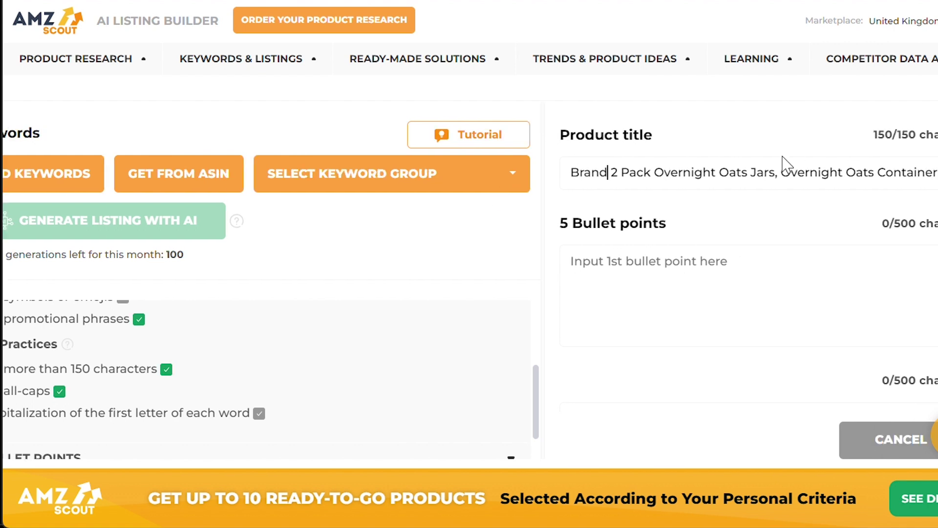
# Step: Remove the commas after Jars, Spoon, Cereal and Milk from the product title
pyautogui.press('BackSpace')
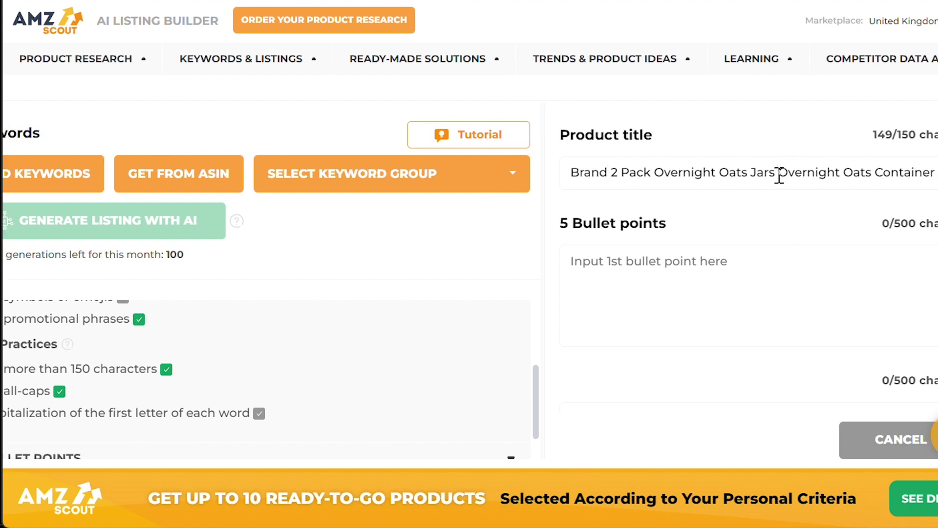
pyautogui.hscroll(5, 805, 174)
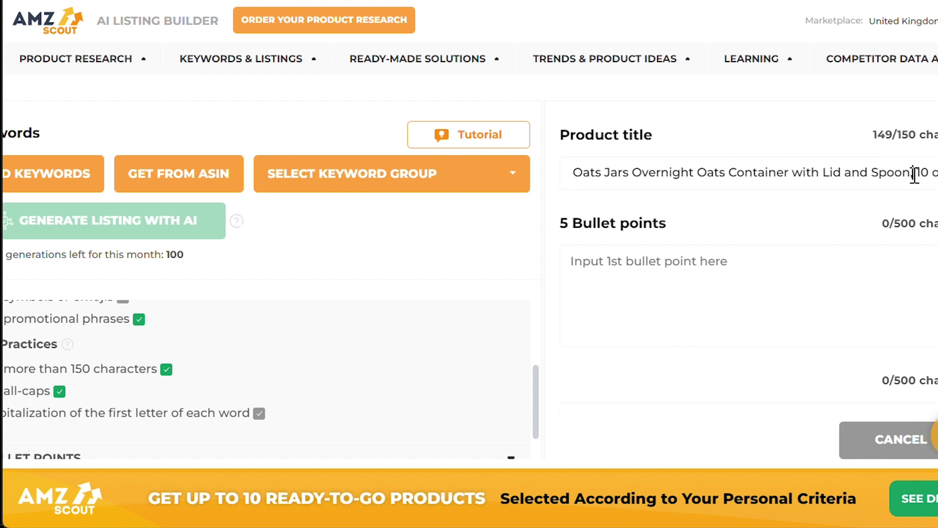
pyautogui.press('BackSpace')
pyautogui.press('BackSpace')
pyautogui.press('BackSpace')
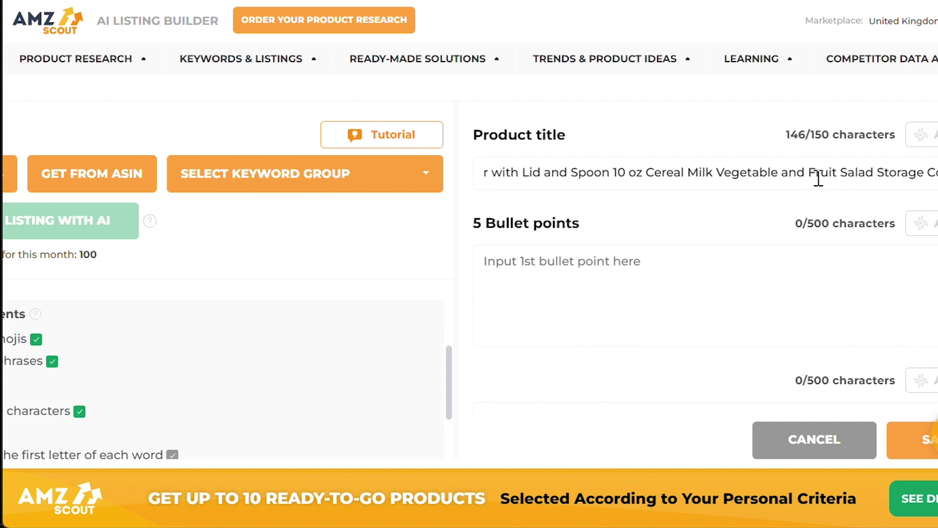
pyautogui.hscroll(-3, 664, 191)
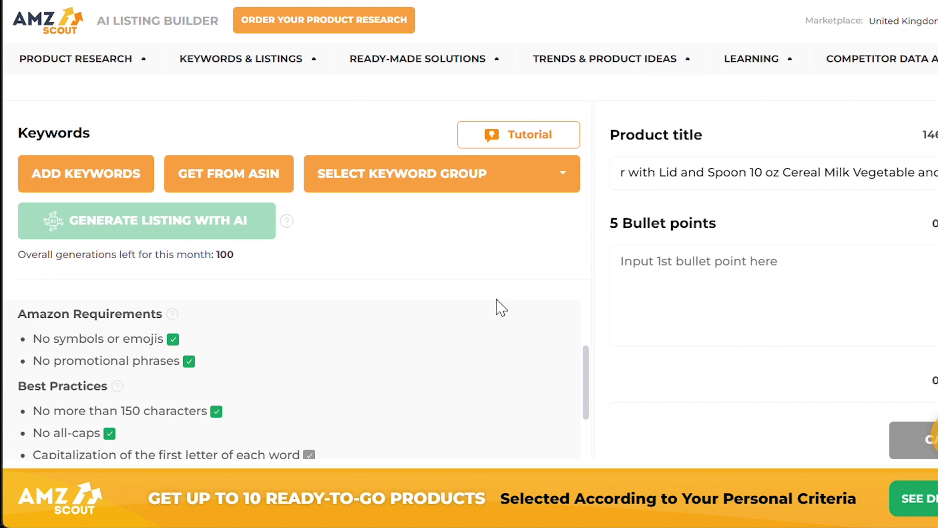
# Step: Recheck the Title checklist and select the entire product title
pyautogui.scroll(-1, 444, 335)
pyautogui.scroll(1, 444, 335)
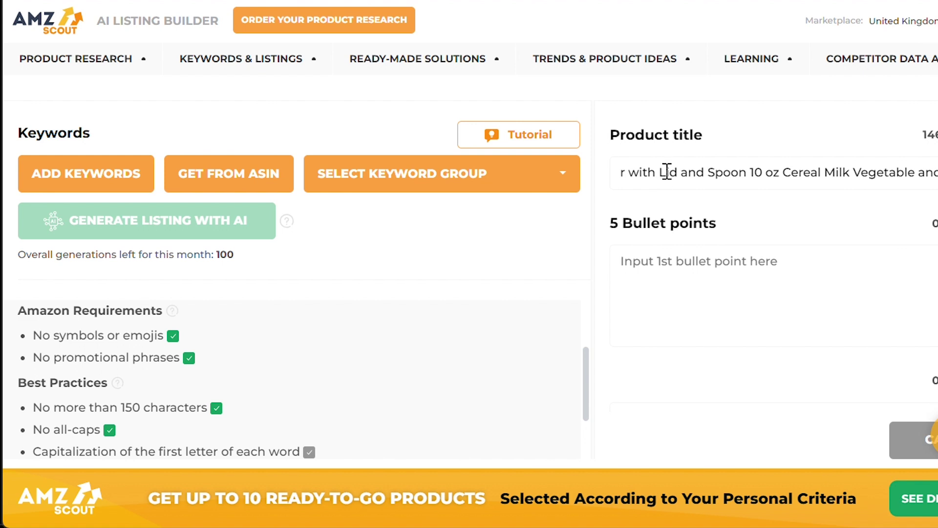
pyautogui.hotkey('ctrl', 'a')
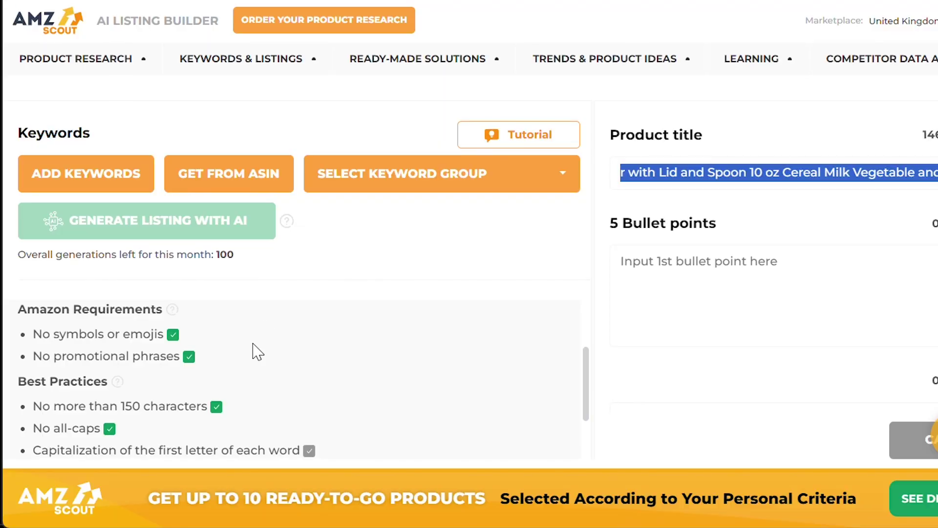
# Step: Expand the Bullet Points checklist and review its Amazon requirements and best practices
pyautogui.scroll(-2, 252, 348)
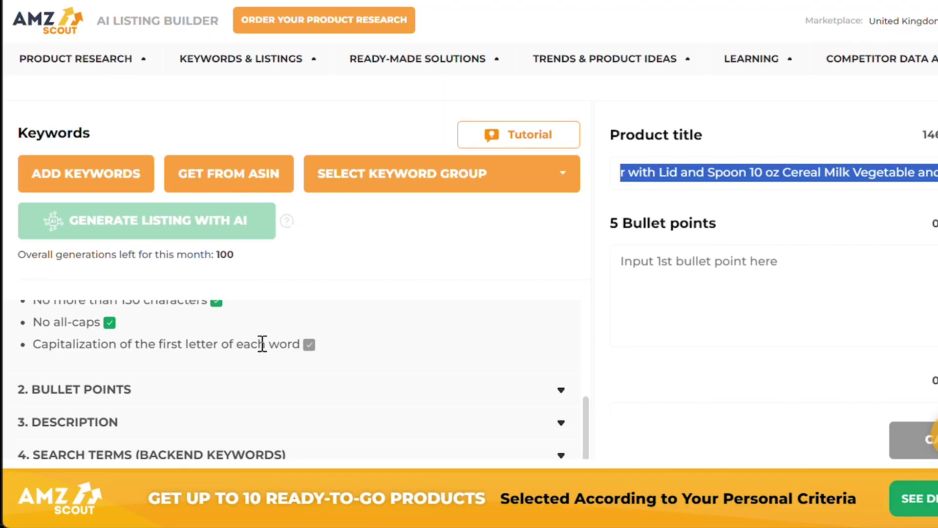
pyautogui.click(561, 393)
pyautogui.click(561, 393)
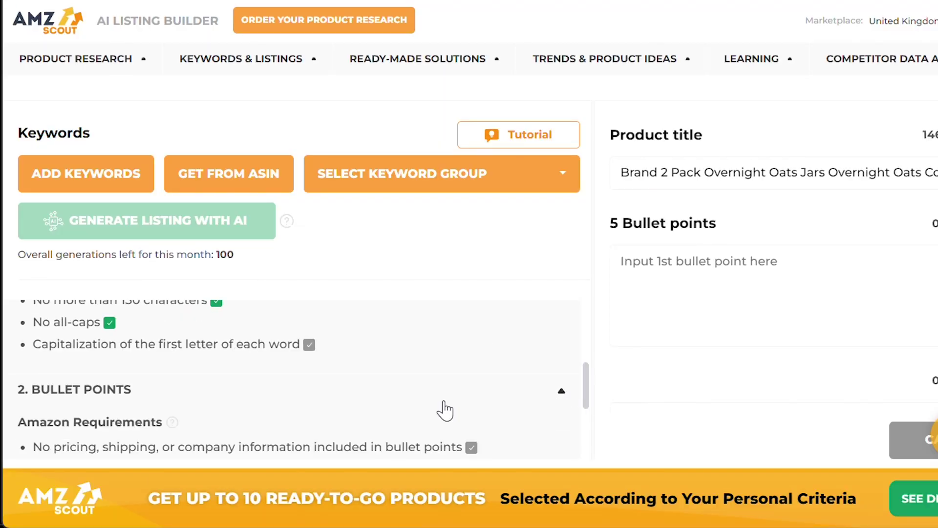
pyautogui.scroll(-2, 444, 408)
pyautogui.scroll(-2, 428, 413)
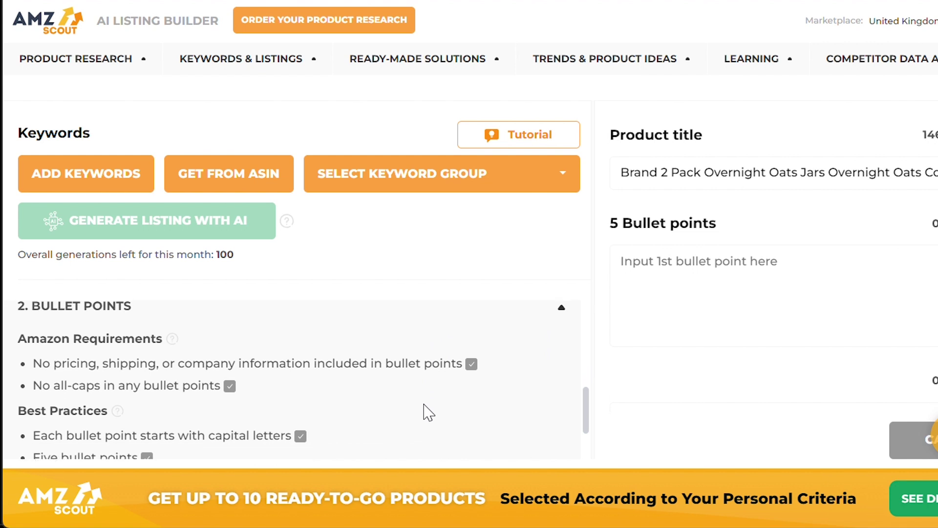
pyautogui.scroll(-1, 428, 413)
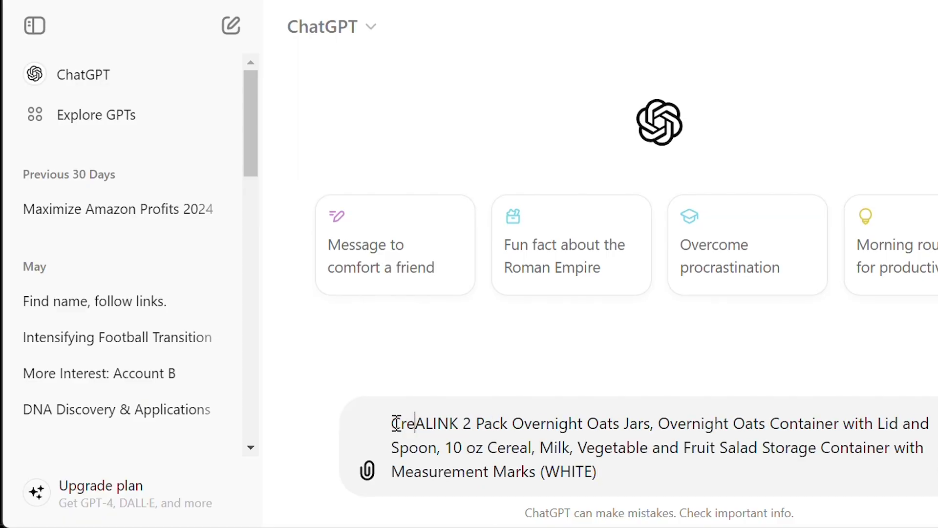
pyautogui.write('ate an')
pyautogui.press('BackSpace')
pyautogui.press('BackSpace')
pyautogui.press('BackSpace')
pyautogui.write('a list')
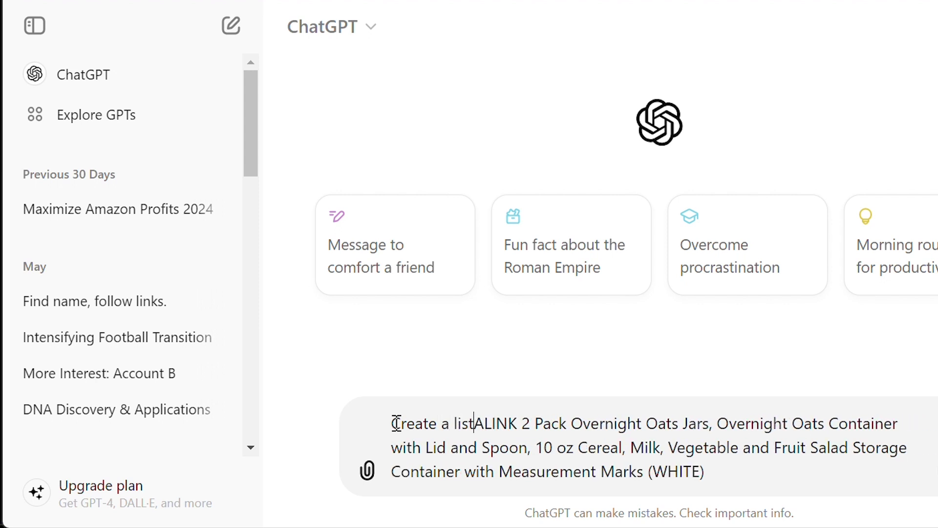
pyautogui.press('BackSpace')
pyautogui.press('BackSpace')
pyautogui.press('BackSpace')
pyautogui.press('BackSpace')
pyautogui.press('BackSpace')
pyautogui.press('BackSpace')
pyautogui.press('BackSpace')
pyautogui.press('BackSpace')
pyautogui.press('BackSpace')
pyautogui.press('BackSpace')
pyautogui.press('BackSpace')
pyautogui.press('BackSpace')
pyautogui.press('BackSpace')
# Step: Begin the ChatGPT prompt, ahead of the ALINK title, with "You are a 6 figure Amazon seller in the UK, use"
pyautogui.write('You are a 6 figure ')
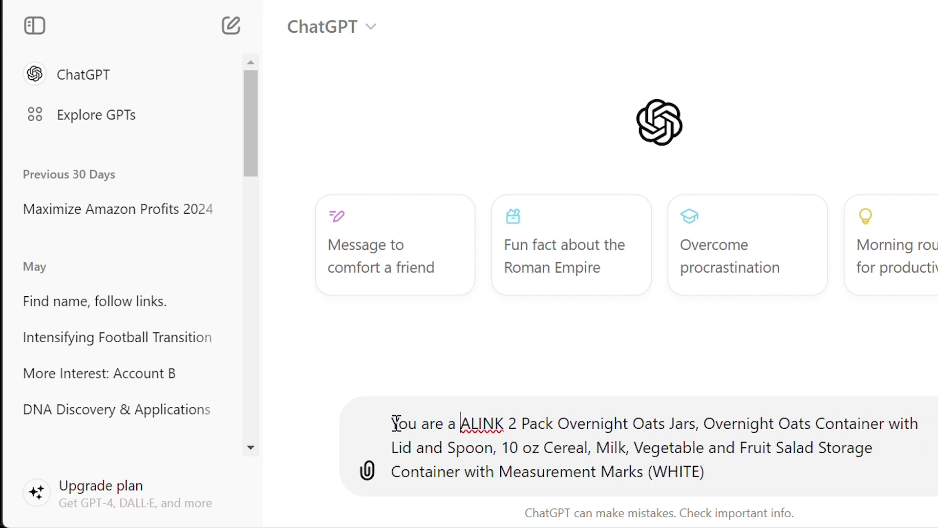
pyautogui.write('Amazon seller in the UK, ')
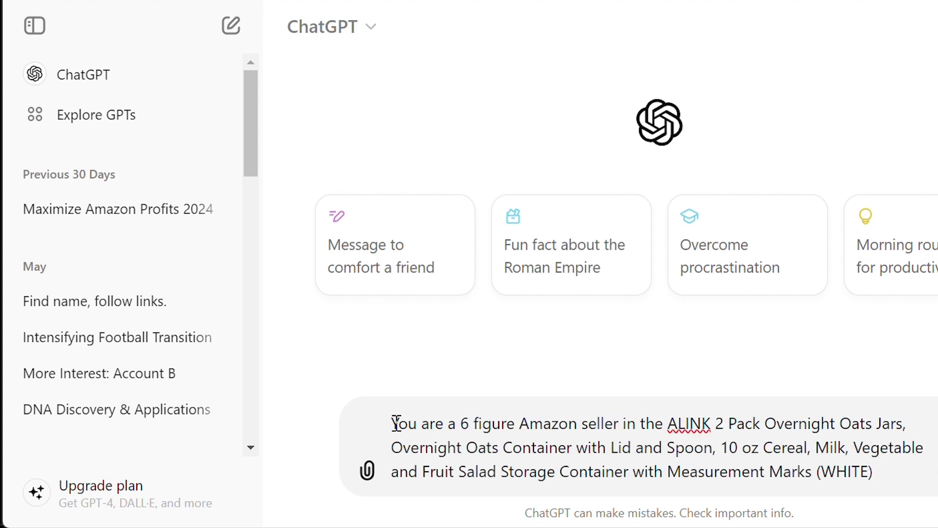
pyautogui.write('use')
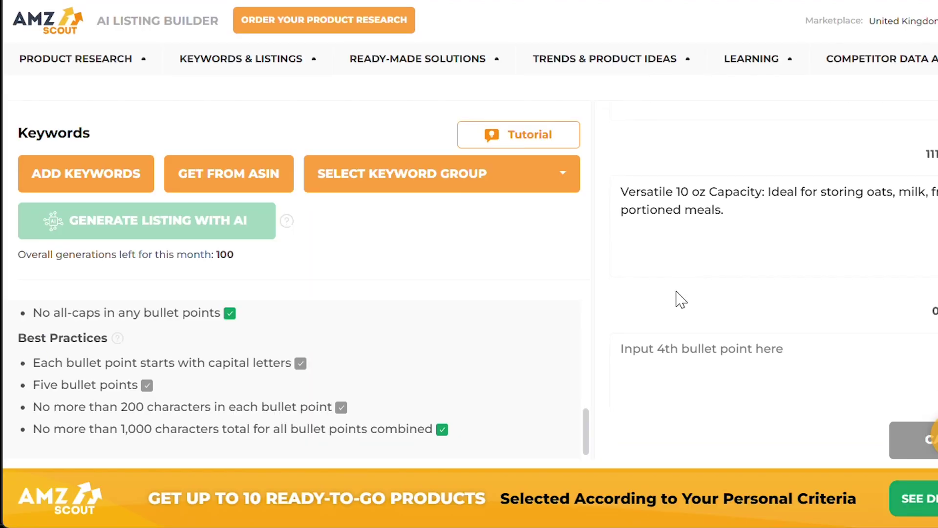
# Step: Paste the copied "Handy Measurement Marks" text as the fourth bullet point of the AMZScout listing
pyautogui.scroll(-1, 679, 301)
pyautogui.click(674, 330)
pyautogui.hotkey('ctrl', 'v')
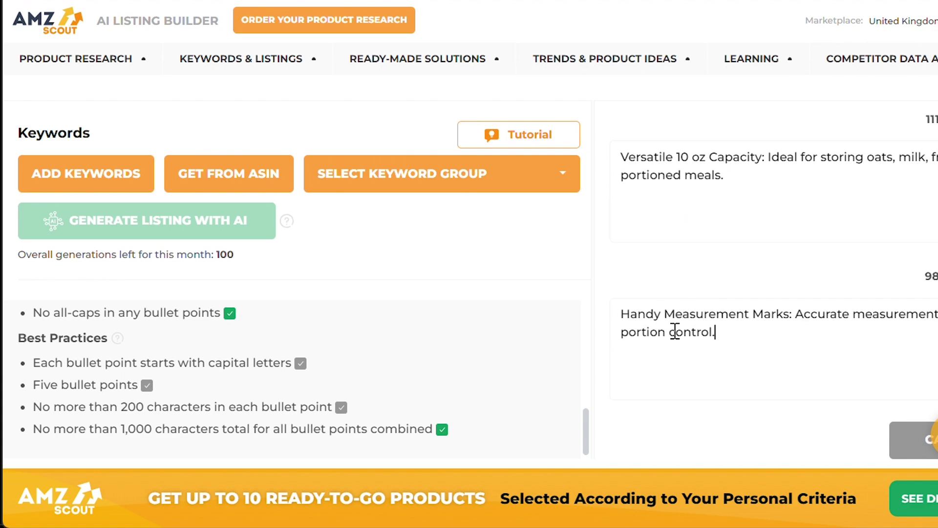
# Step: Copy the "Stylish and Practical" bullet text from ChatGPT and paste it as the fifth bullet point of the AMZScout listing
pyautogui.hotkey('alt', 'Tab')
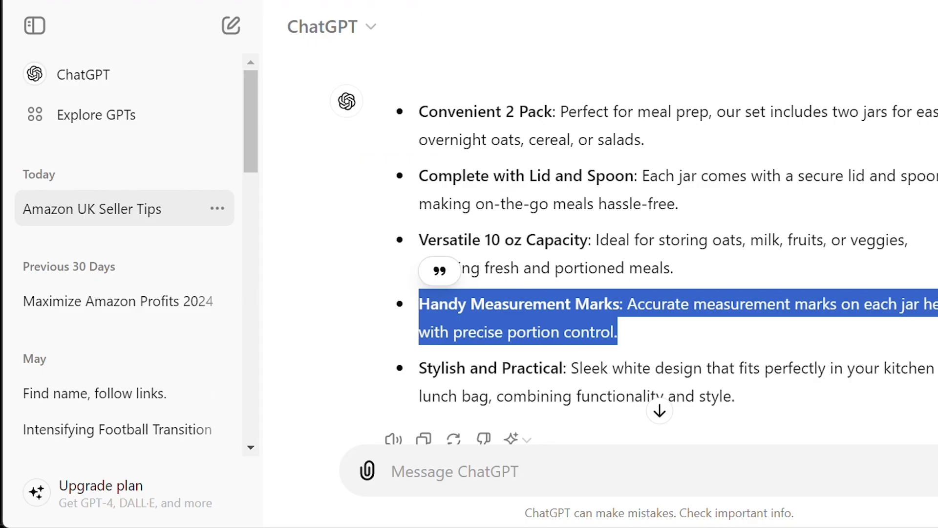
pyautogui.scroll(-1, 551, 239)
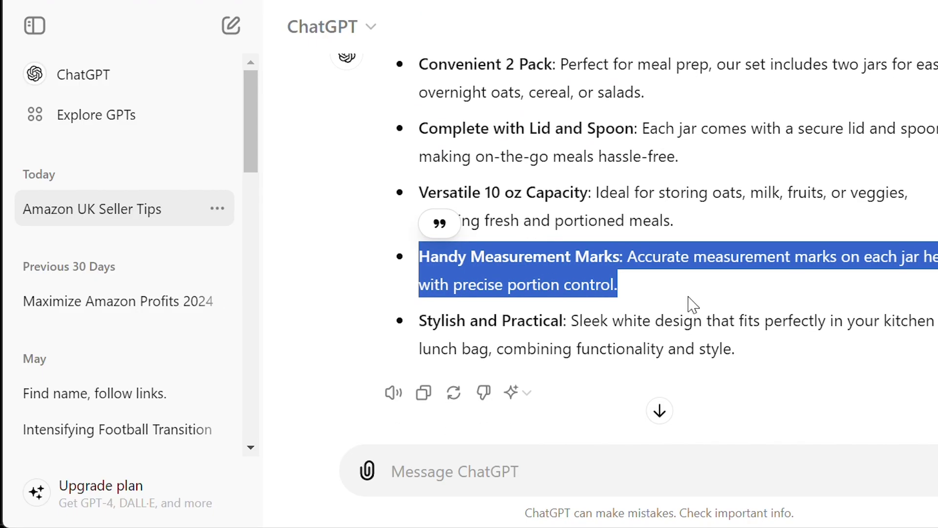
pyautogui.moveTo(765, 351); pyautogui.dragTo(415, 307)
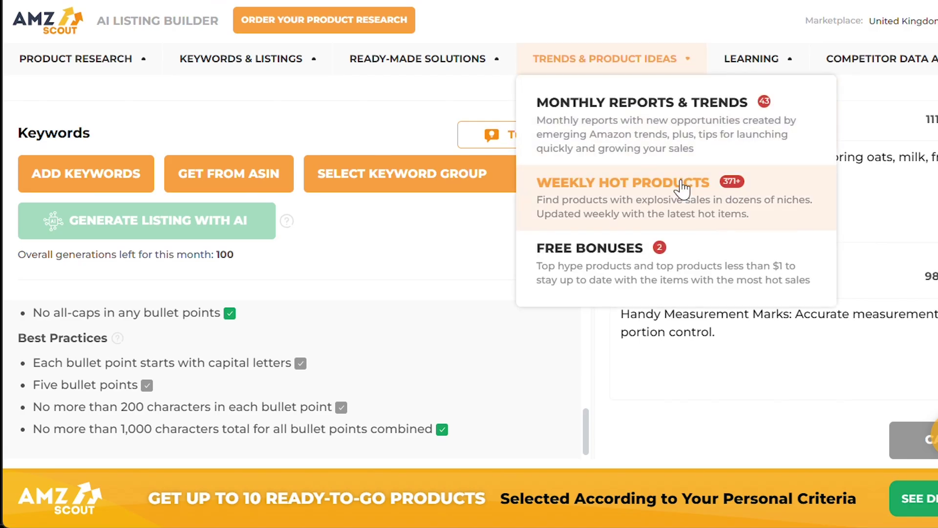
pyautogui.click(752, 353)
pyautogui.scroll(-2, 751, 354)
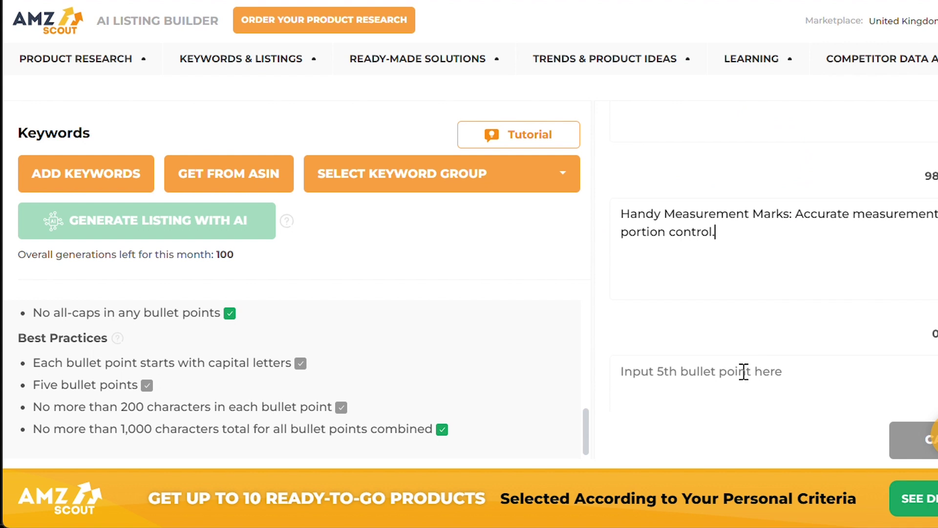
pyautogui.click(723, 397)
pyautogui.hotkey('ctrl', 'v')
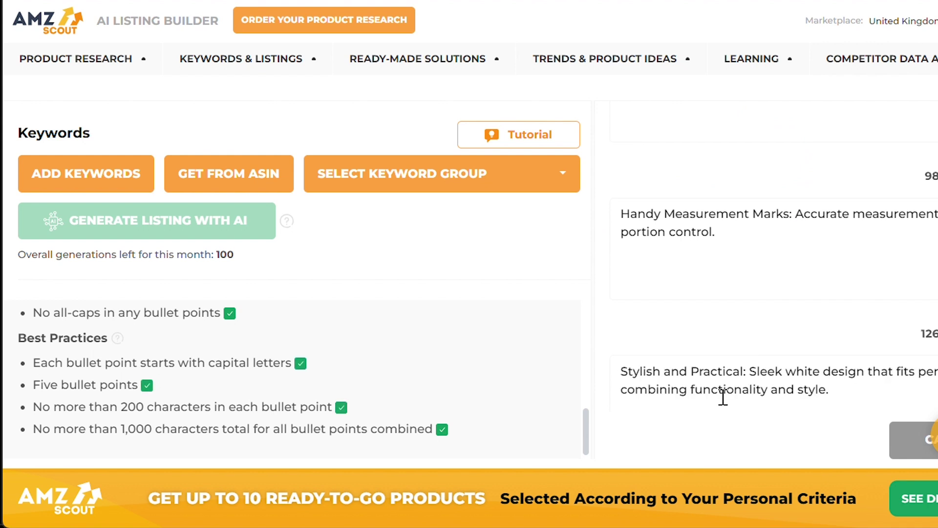
# Step: Review the Title and Bullet Points checklists against the completed bullets, and look at the Description field and the AI listing generation option
pyautogui.scroll(-3, 723, 397)
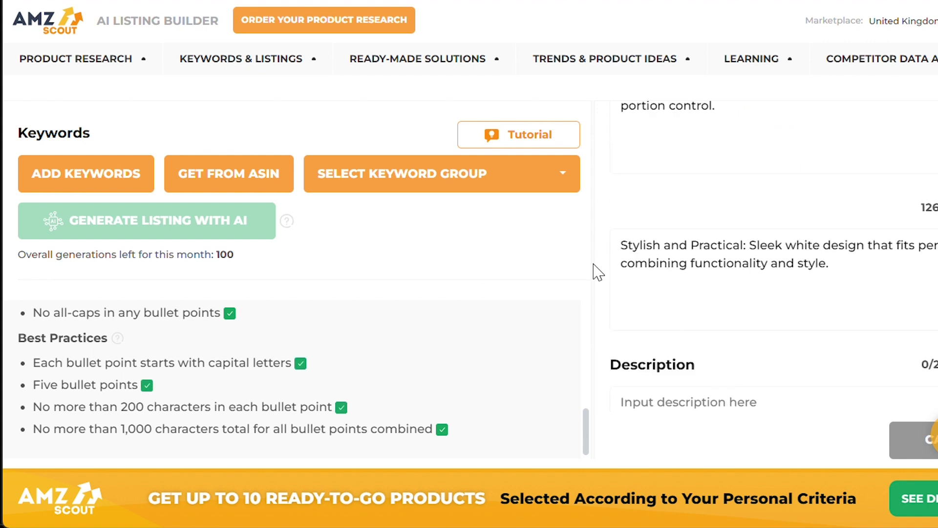
pyautogui.scroll(1, 354, 356)
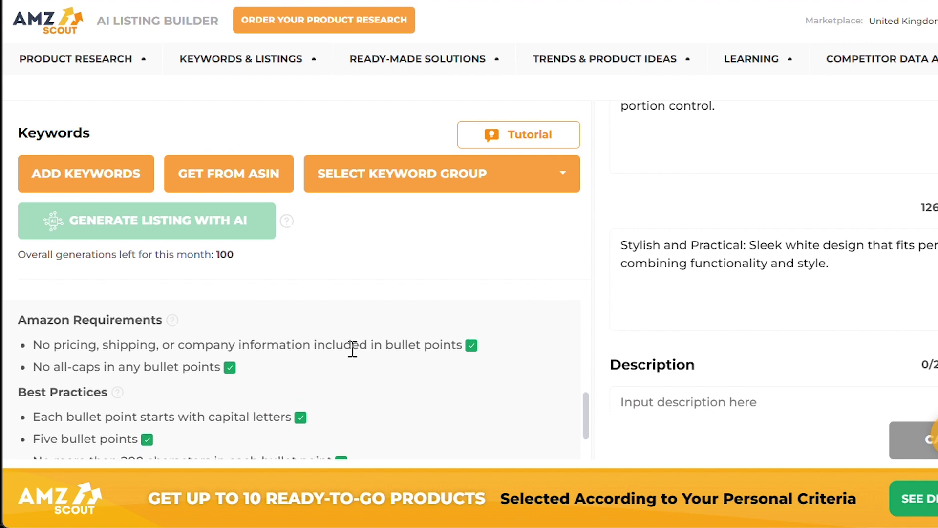
pyautogui.scroll(2, 352, 348)
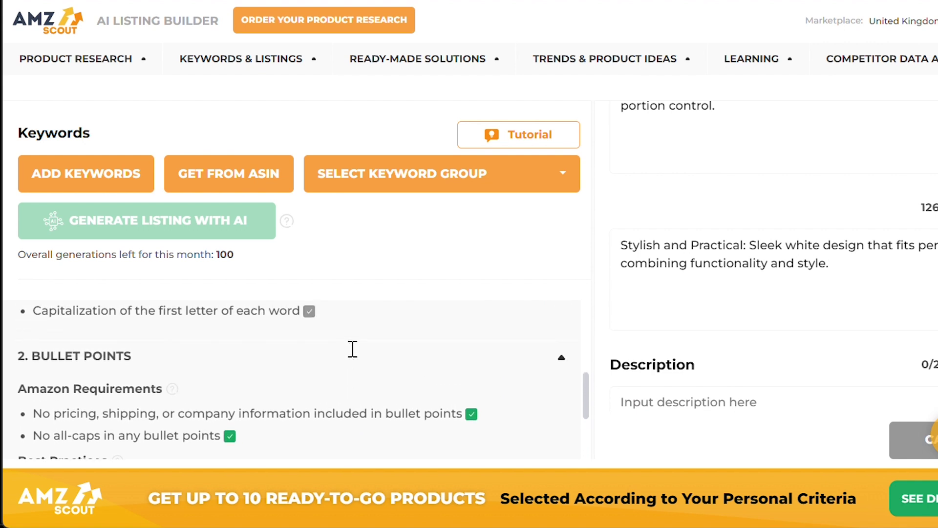
pyautogui.scroll(2, 353, 349)
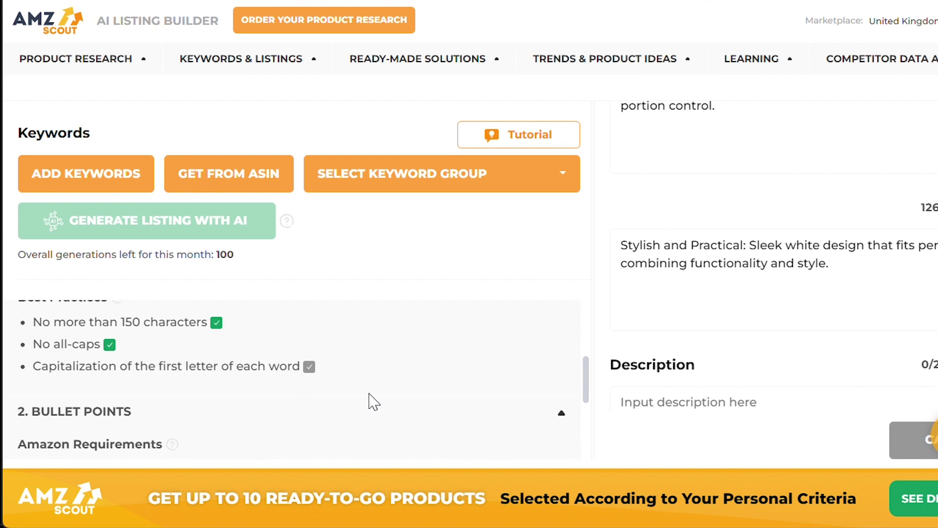
pyautogui.scroll(2, 372, 400)
pyautogui.scroll(-1, 373, 401)
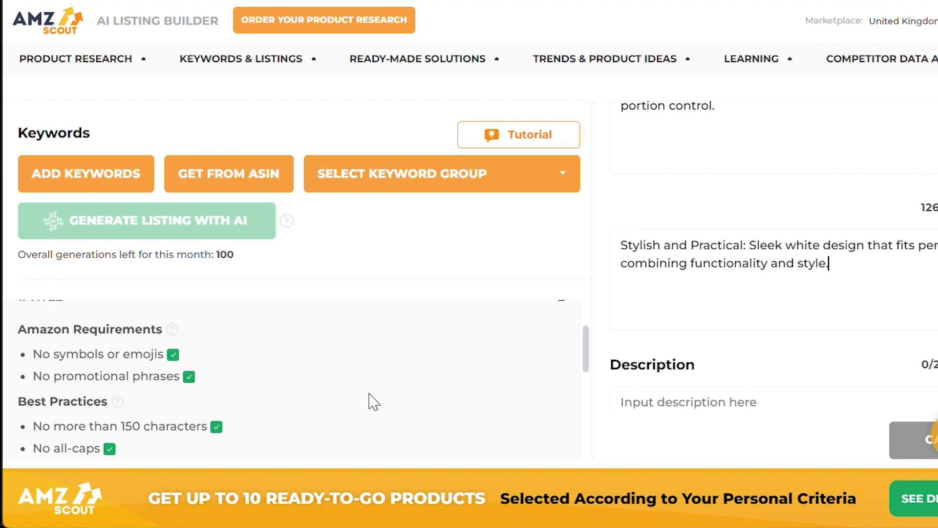
pyautogui.scroll(2, 374, 401)
pyautogui.scroll(-2, 374, 401)
pyautogui.scroll(-2, 373, 401)
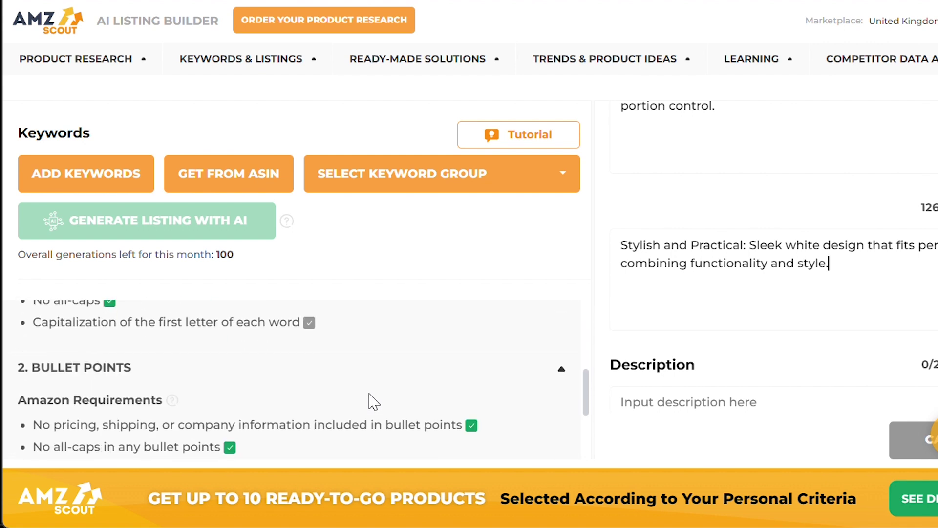
pyautogui.rightClick(374, 401)
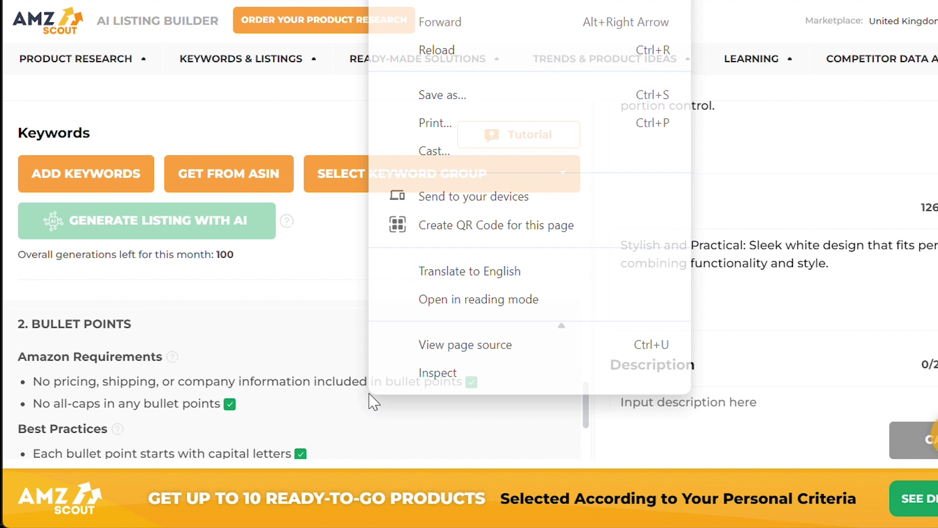
pyautogui.click(273, 432)
pyautogui.scroll(-1, 299, 418)
pyautogui.scroll(-2, 299, 419)
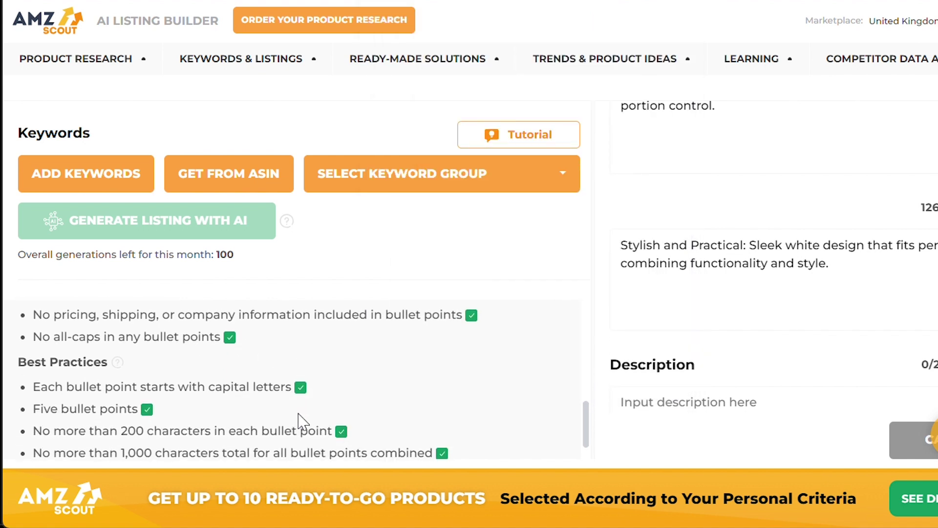
pyautogui.scroll(1, 300, 416)
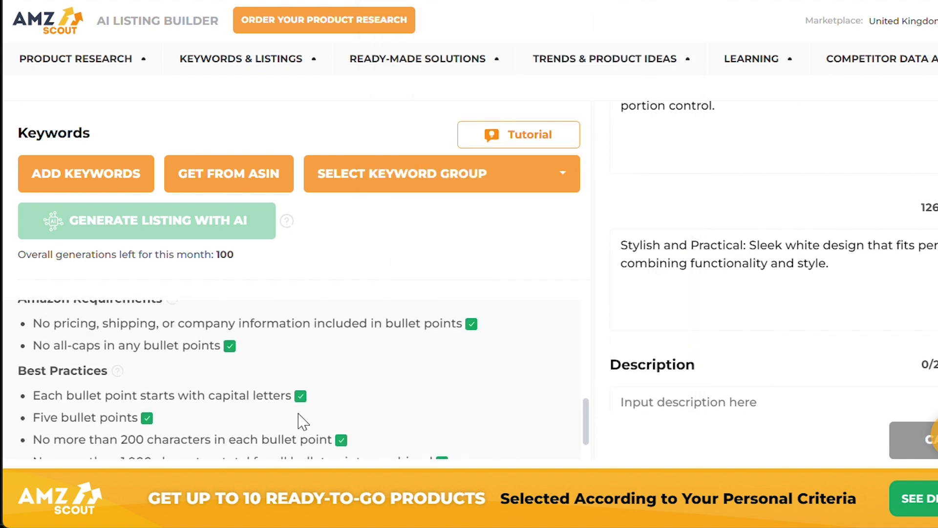
pyautogui.scroll(-4, 718, 384)
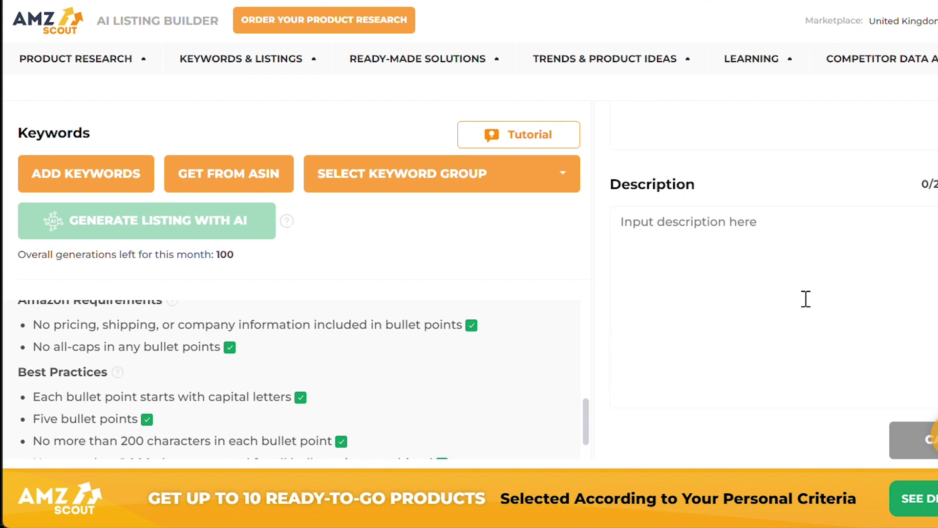
pyautogui.moveTo(285, 226)
pyautogui.moveTo(234, 229)
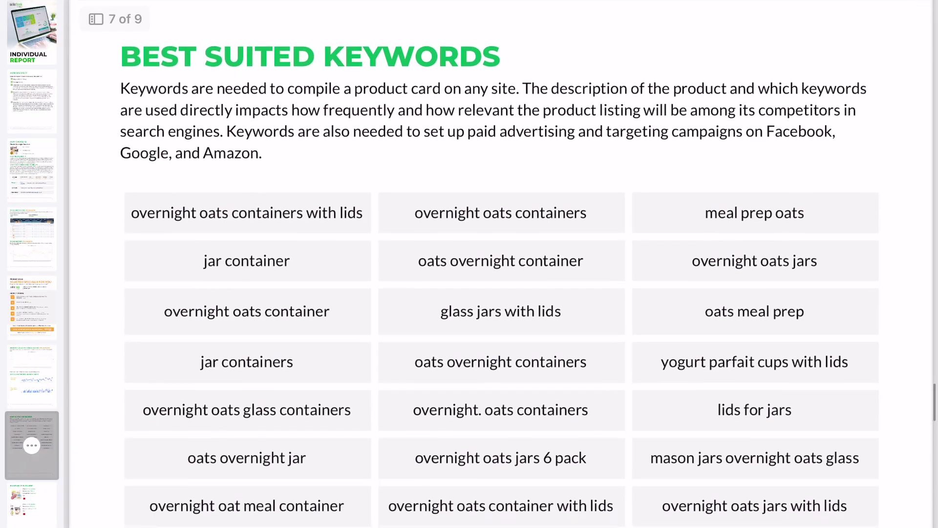
# Step: Read through the Best Suited Keywords table on page 7 of the individual product report
pyautogui.scroll(-1, 498, 268)
pyautogui.scroll(-3, 498, 264)
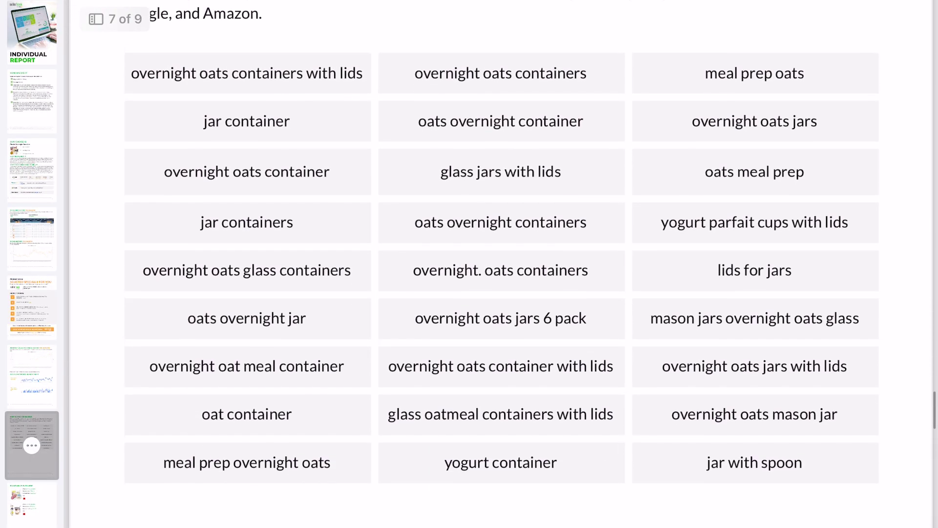
pyautogui.scroll(-1, 498, 264)
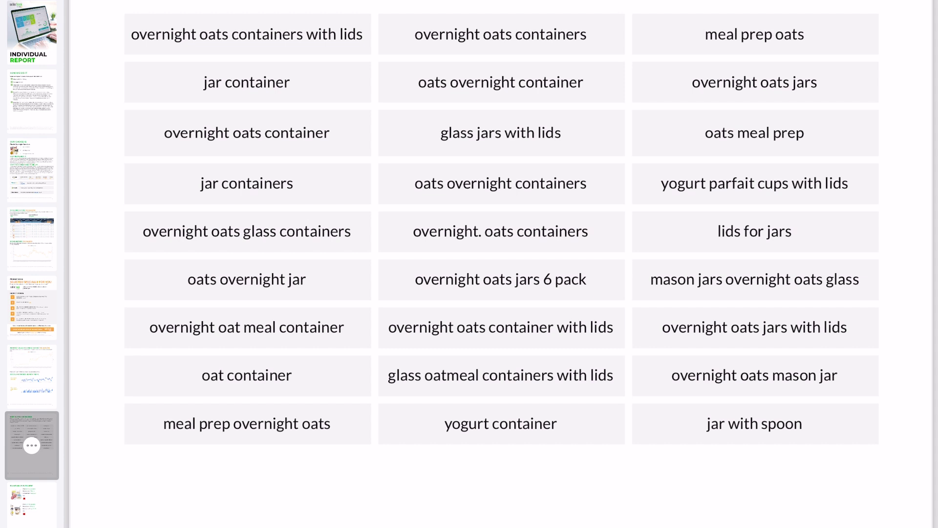
pyautogui.scroll(-1, 31, 263)
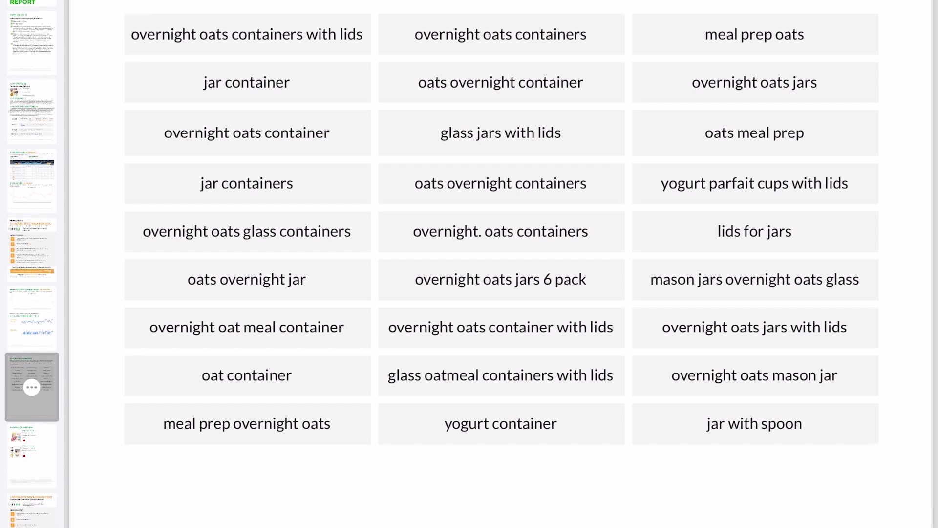
pyautogui.scroll(-5, 501, 223)
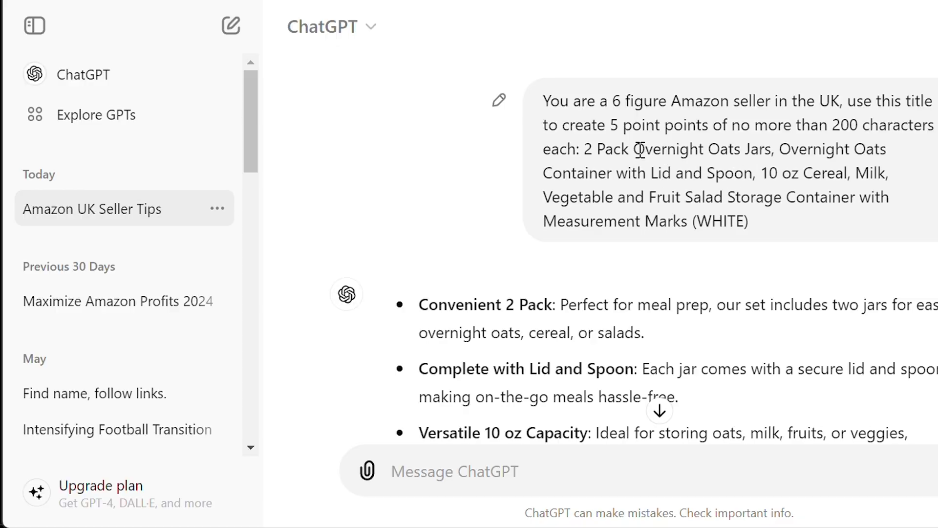
# Step: Add "Overnight Oats Jars" and "Overnight Oats Container with Lid and Spoon", copied from the ChatGPT prompt, plus "oats jar" as AMZScout listing keywords
pyautogui.moveTo(635, 149); pyautogui.dragTo(756, 169)
pyautogui.hotkey('ctrl', 'c')
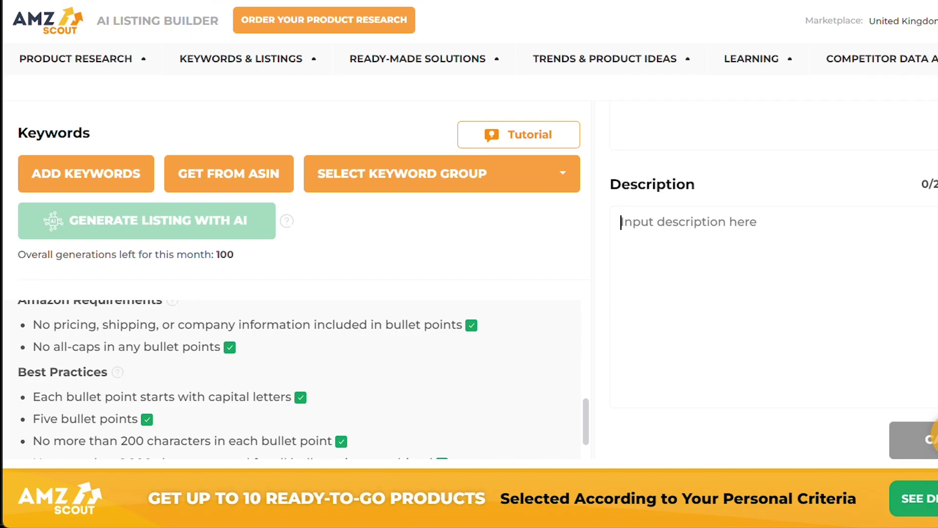
pyautogui.click(108, 188)
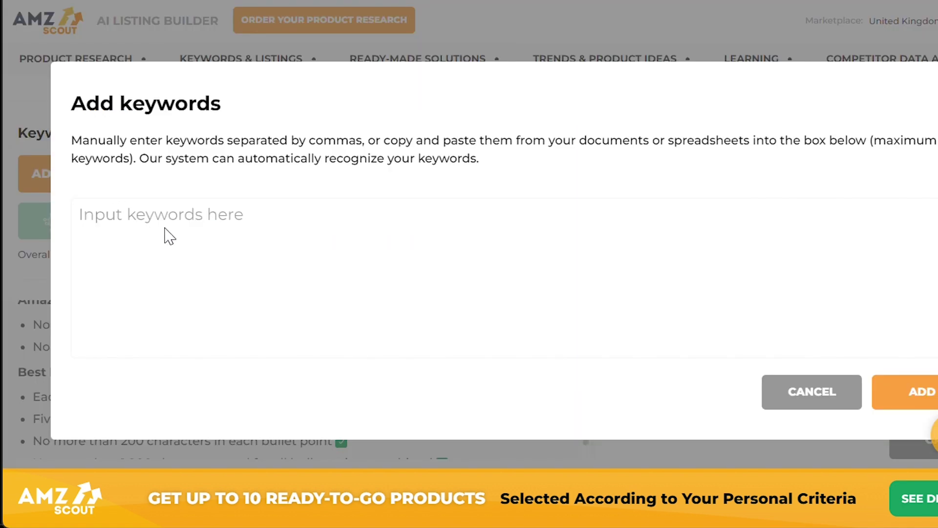
pyautogui.hotkey('ctrl', 'v')
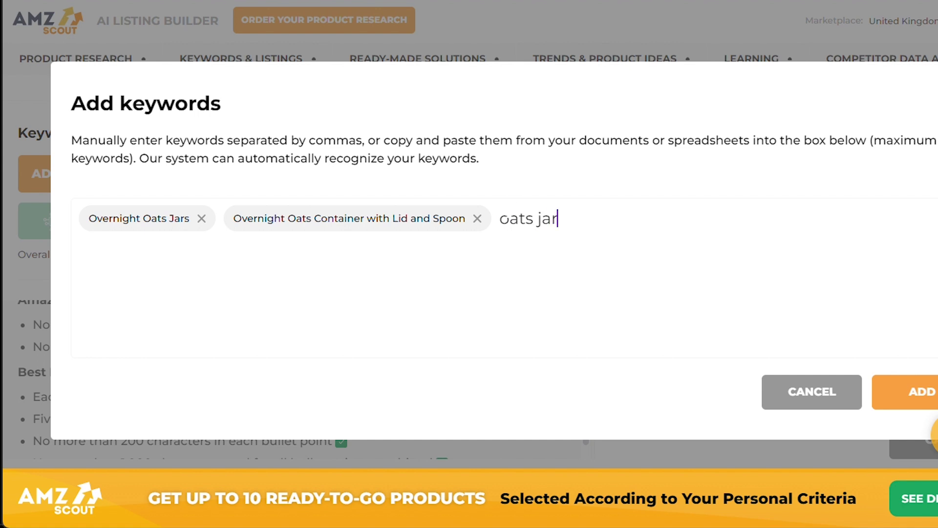
pyautogui.press('Return')
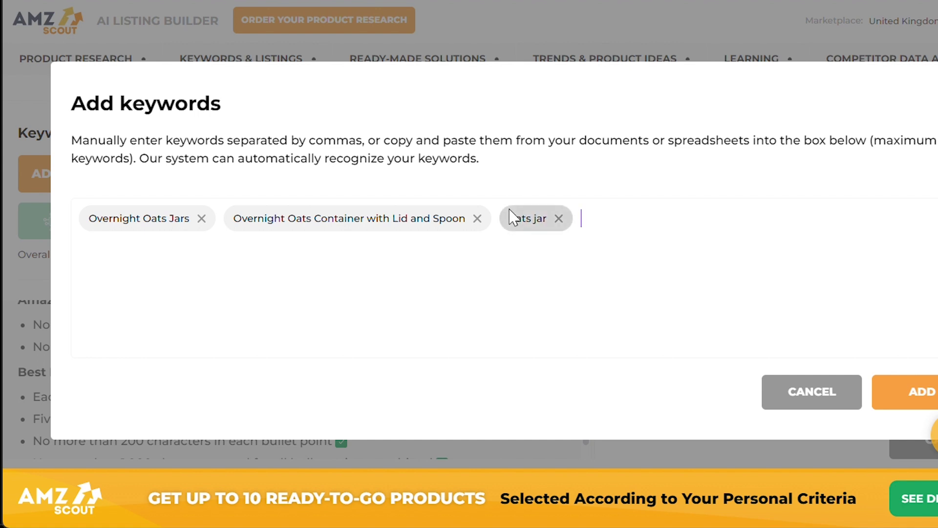
pyautogui.click(924, 388)
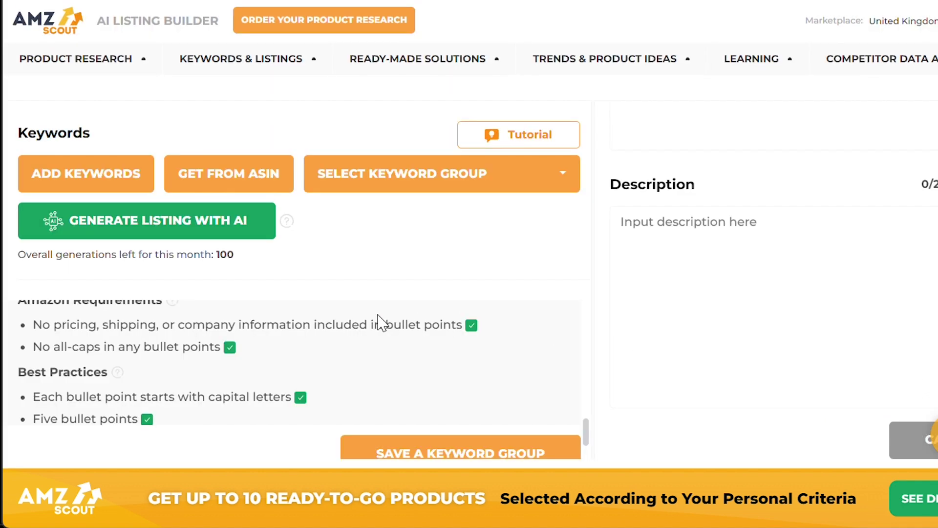